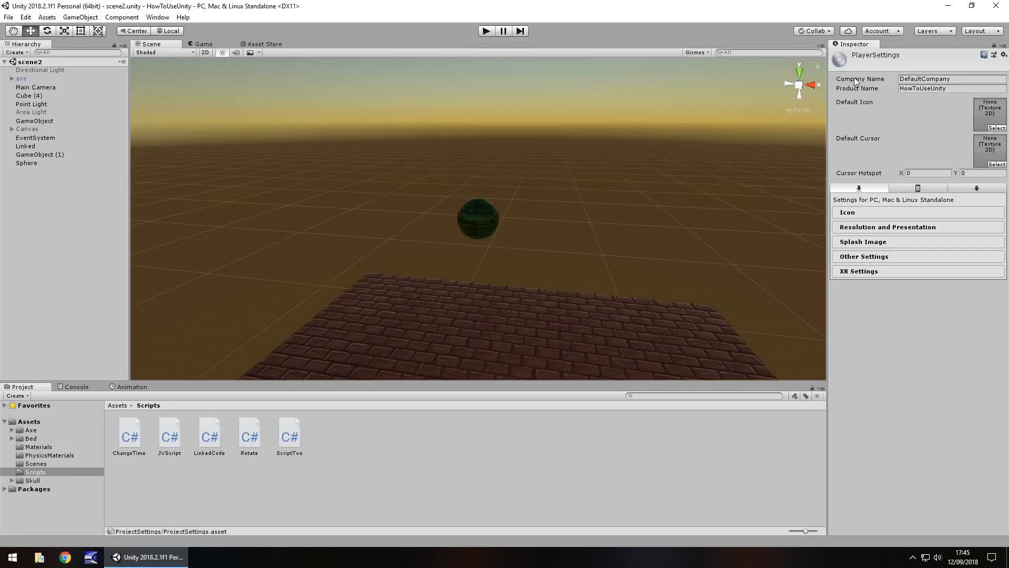
- Set the company name in the player settings to JV Unity, keeping the product name HowToUseUnity
click(942, 79)
click(928, 89)
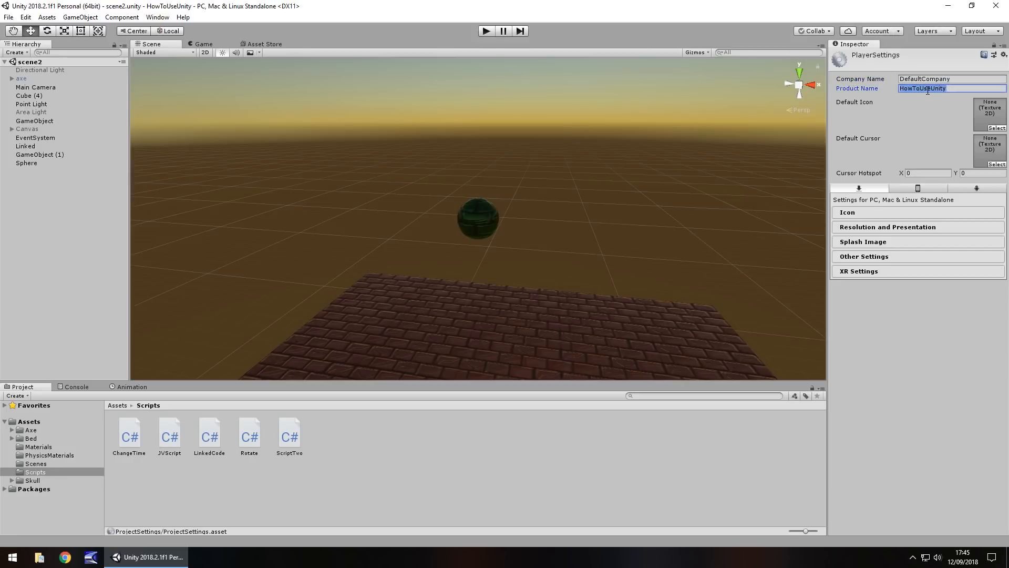
click(935, 79)
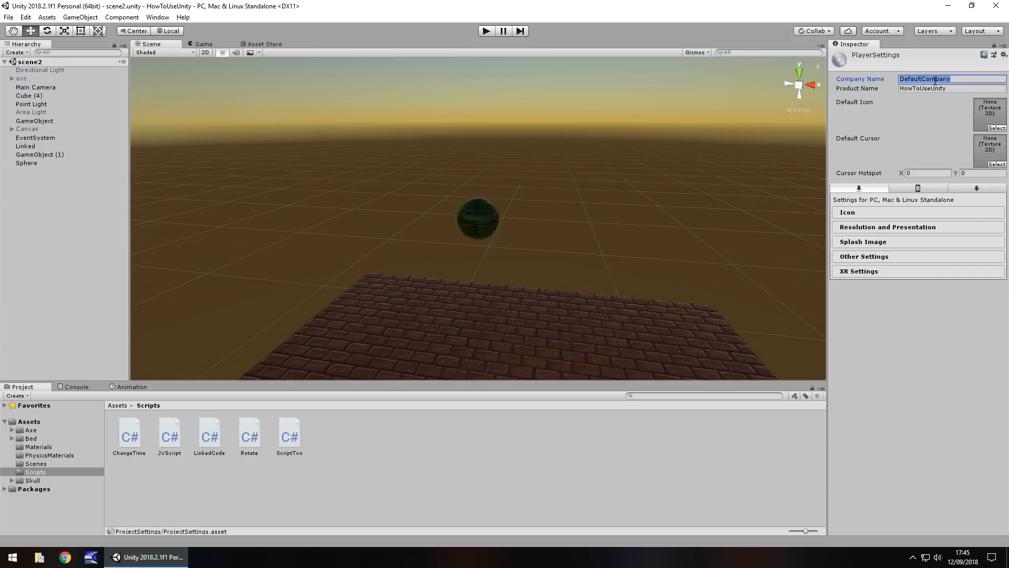
text(JV Unity)
key(Tab)
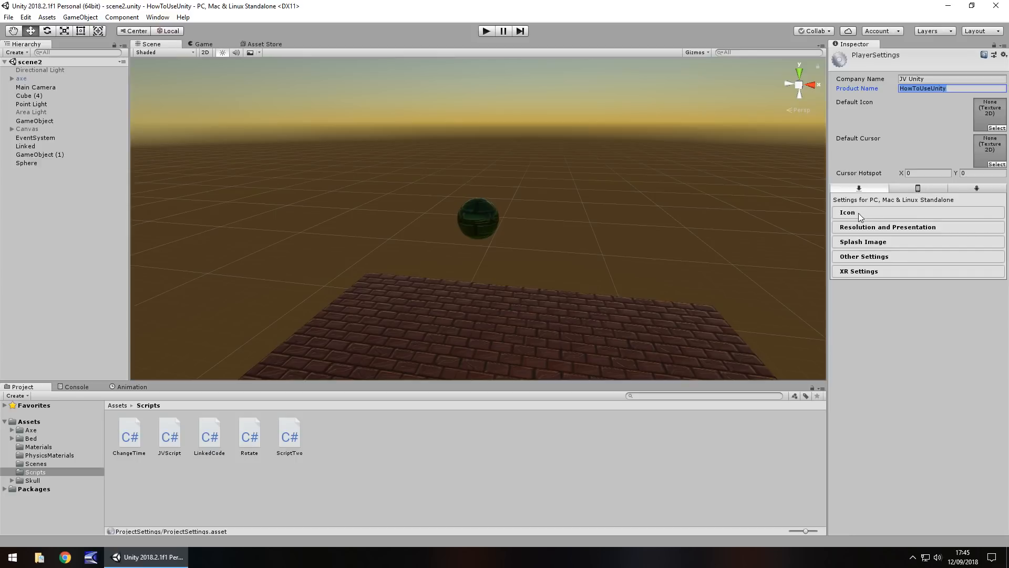
- Enable the icon override for PC, Mac & Linux Standalone and check the iOS icon categories
click(914, 187)
click(970, 188)
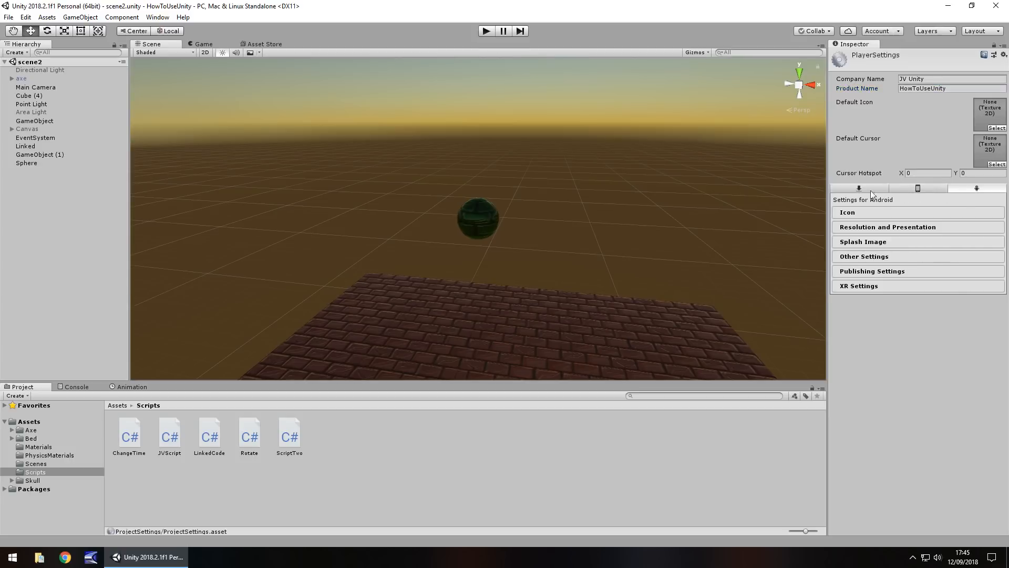
click(851, 190)
click(851, 213)
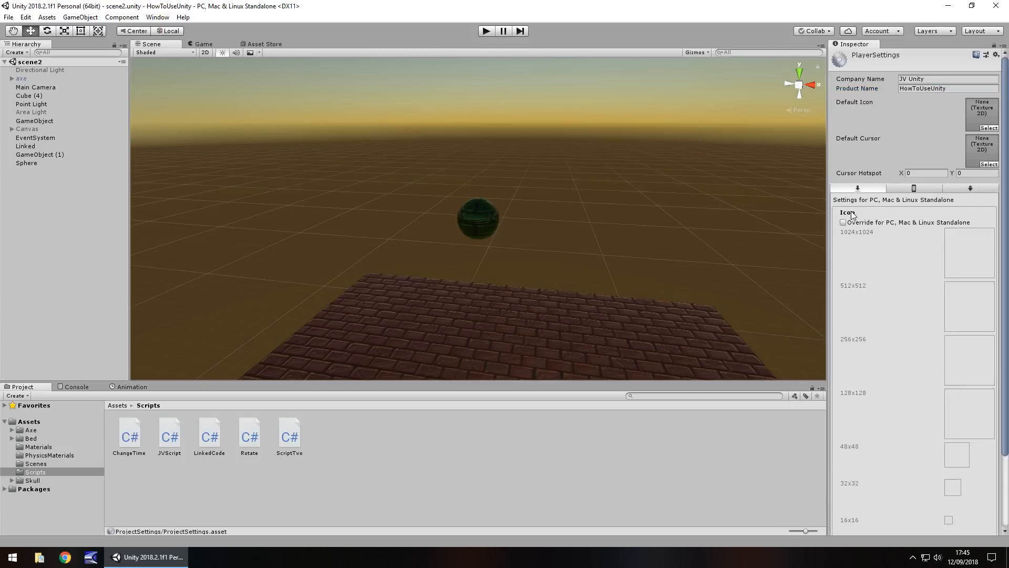
click(871, 222)
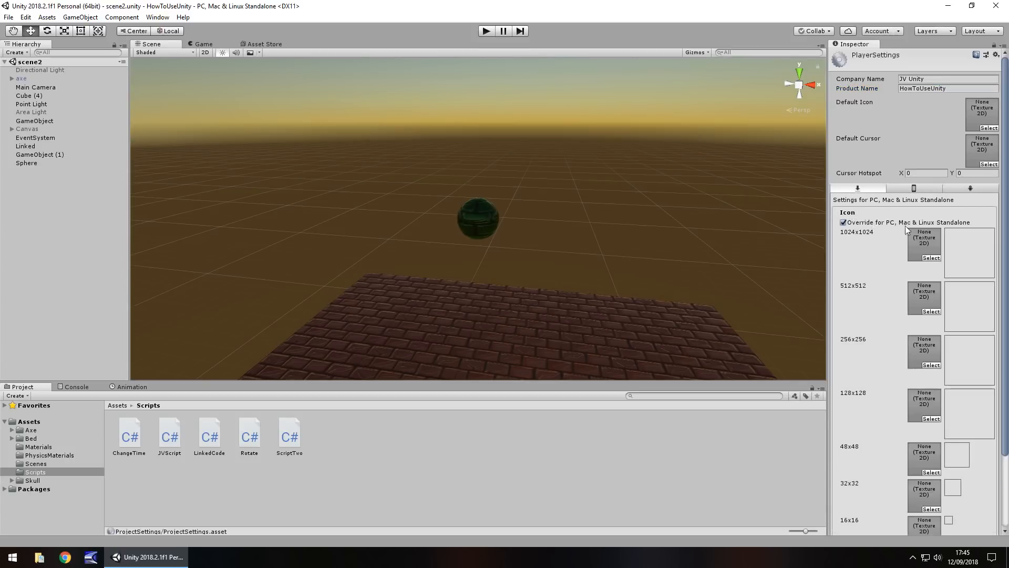
click(914, 189)
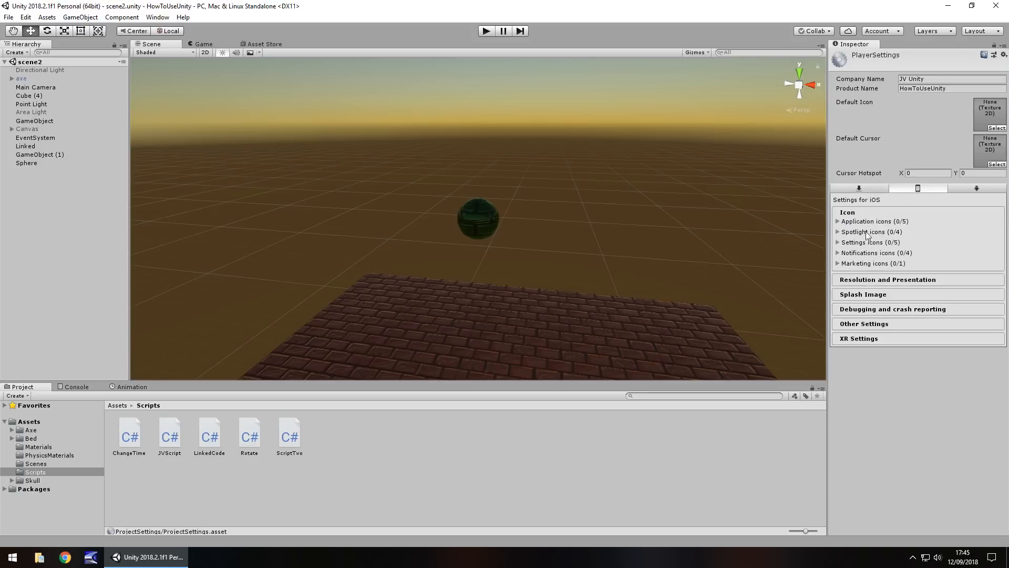
click(872, 190)
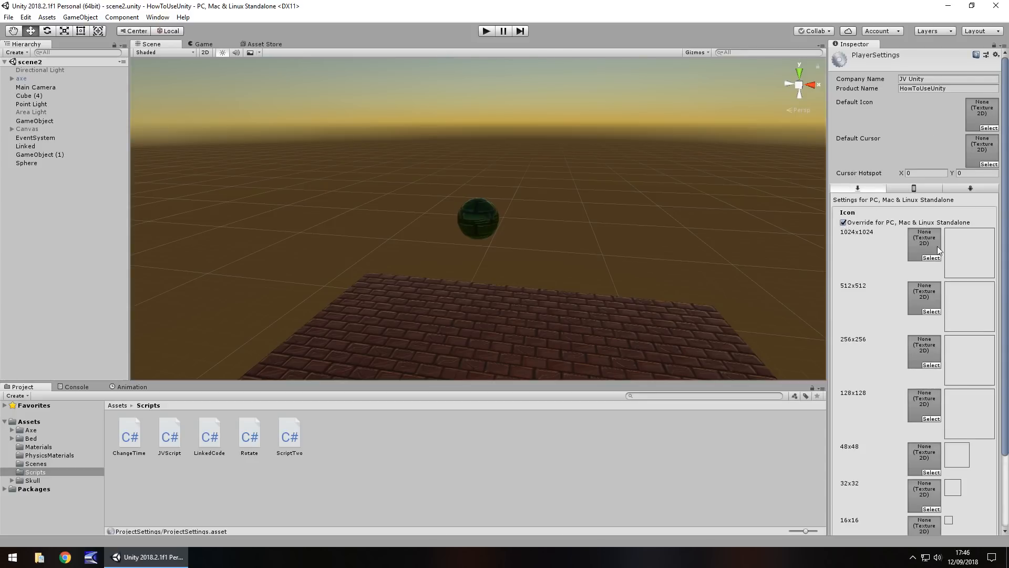
click(848, 212)
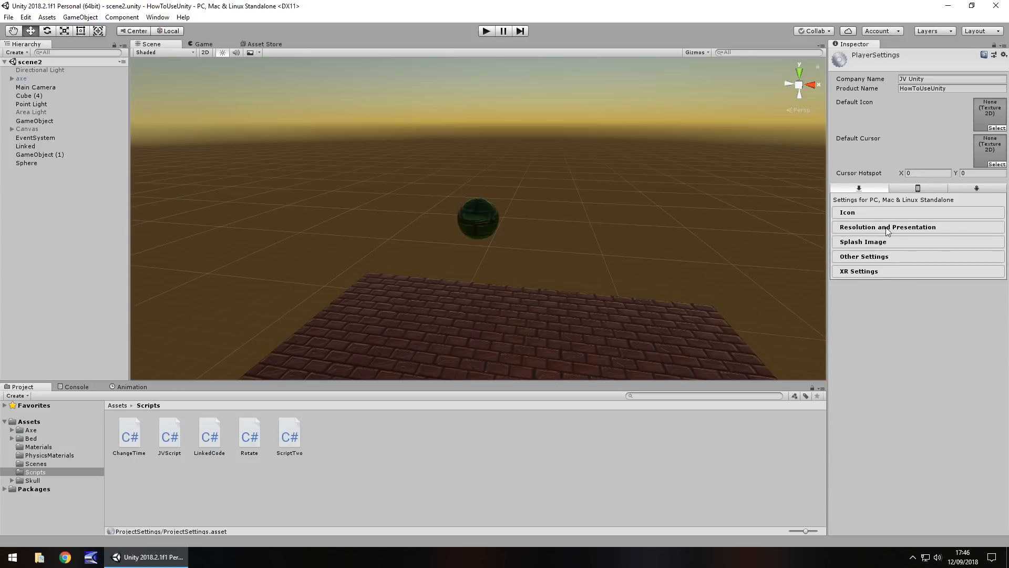
- Review the standalone Resolution and Presentation options and the Splash Image options
click(887, 227)
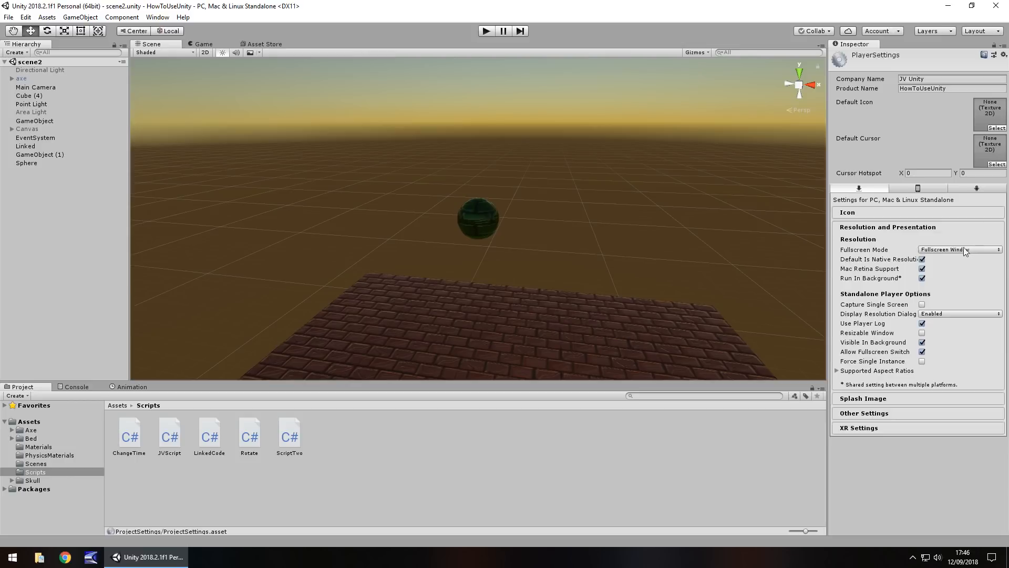
click(870, 228)
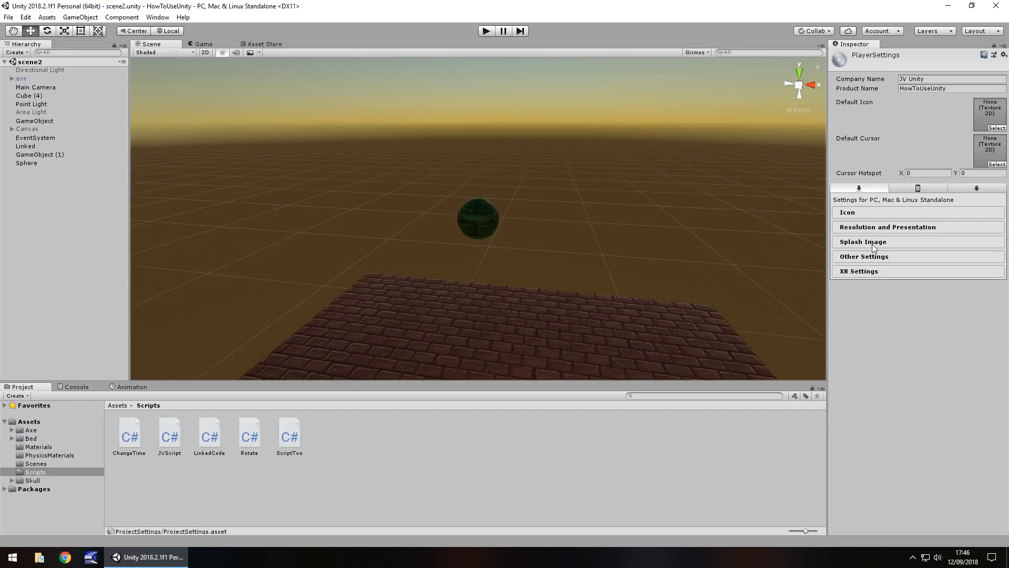
click(880, 244)
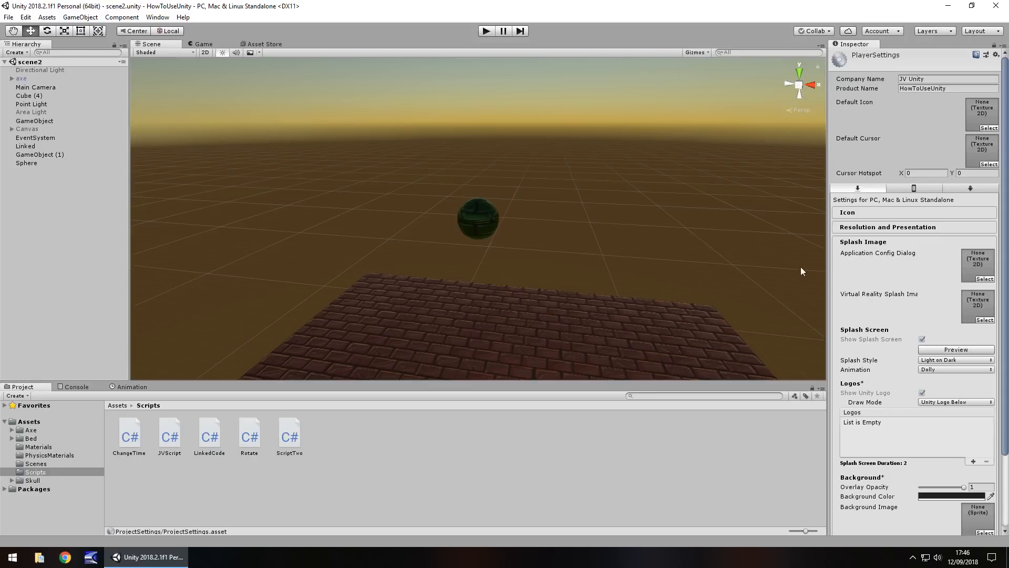
click(858, 243)
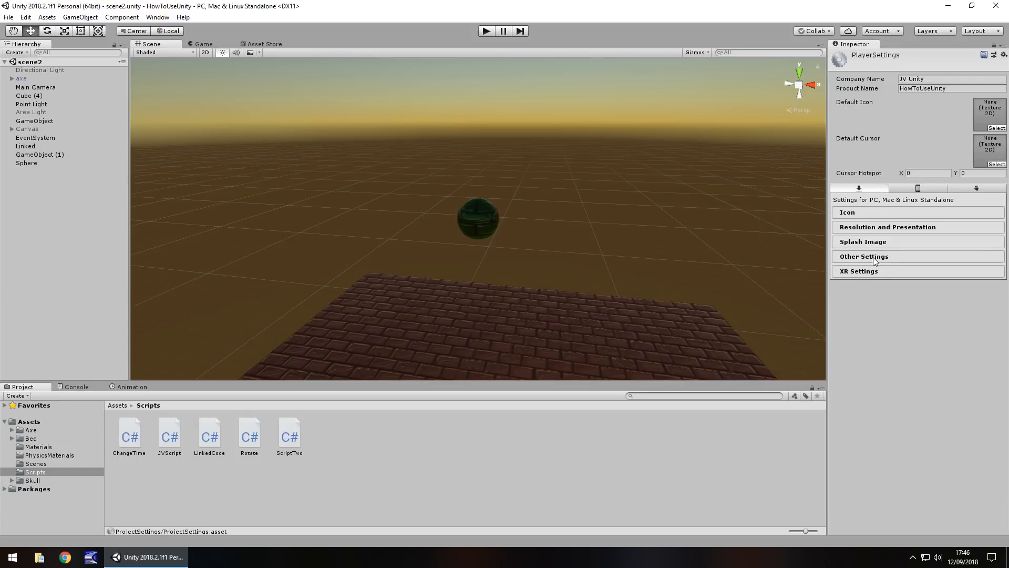
- Examine the standalone Other Settings from Rendering through Logging, and the XR Settings
click(872, 257)
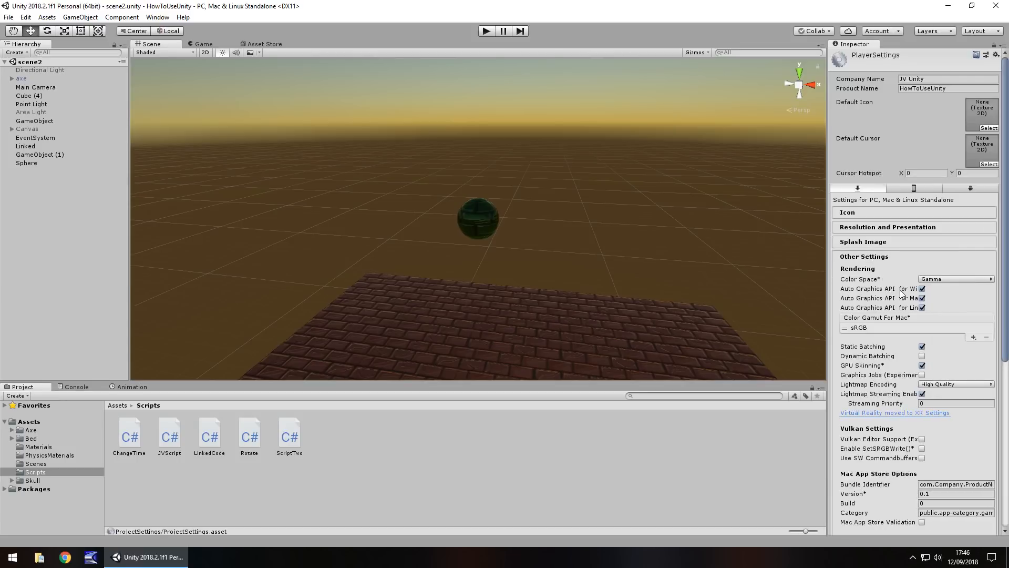
scroll(894, 342, down, 3)
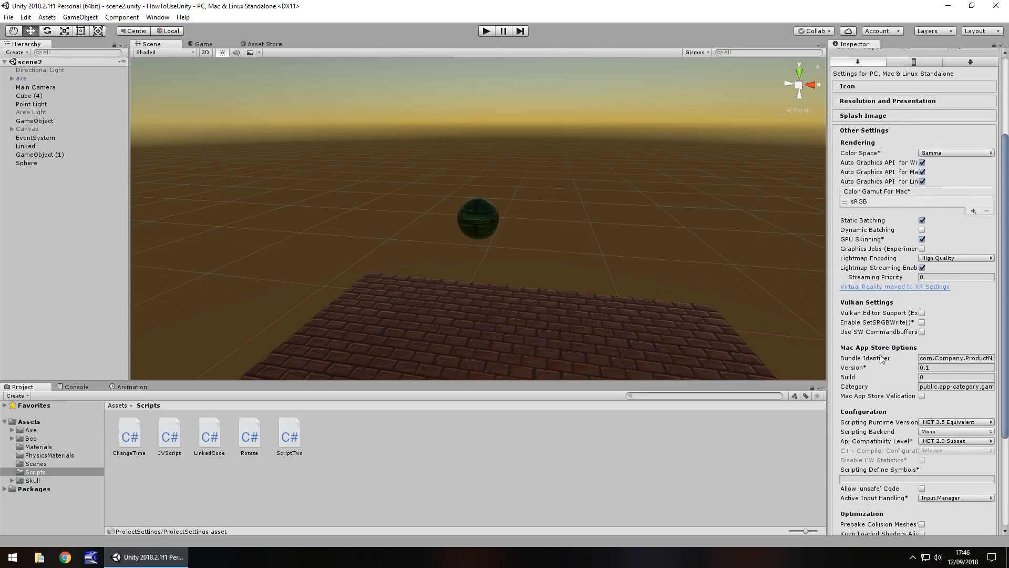
scroll(904, 352, down, 2)
scroll(901, 350, down, 1)
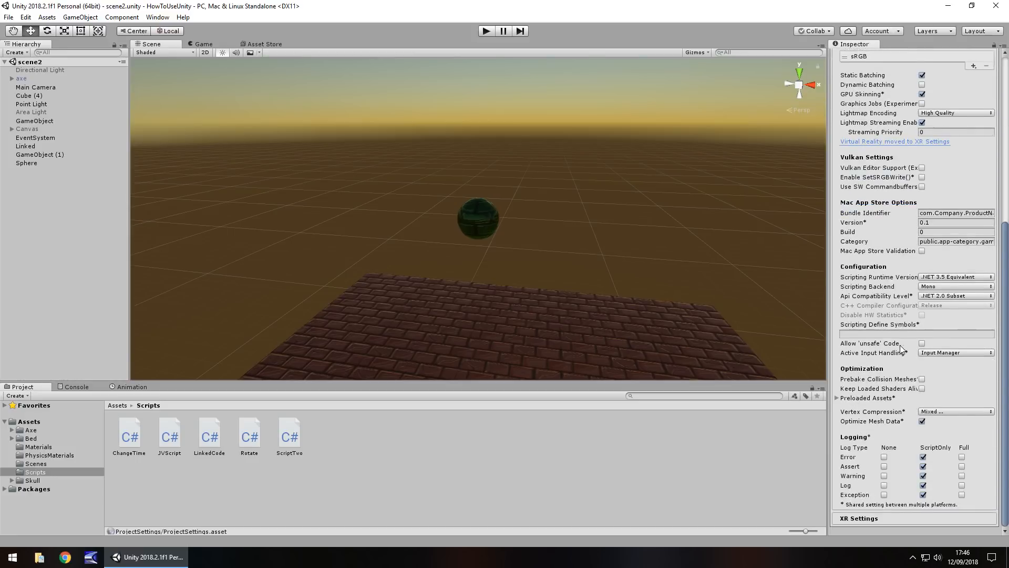
scroll(902, 351, up, 6)
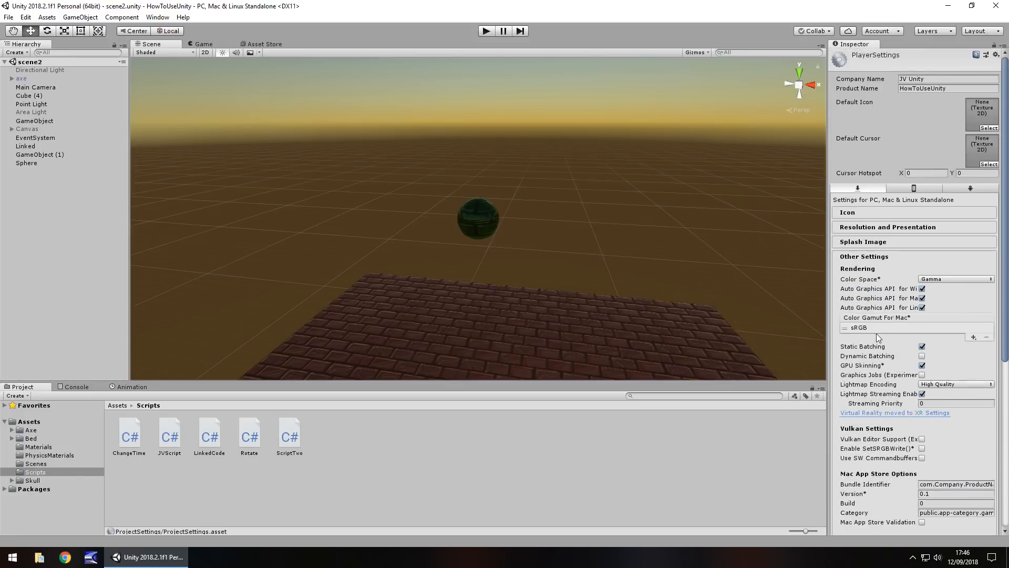
scroll(876, 334, down, 3)
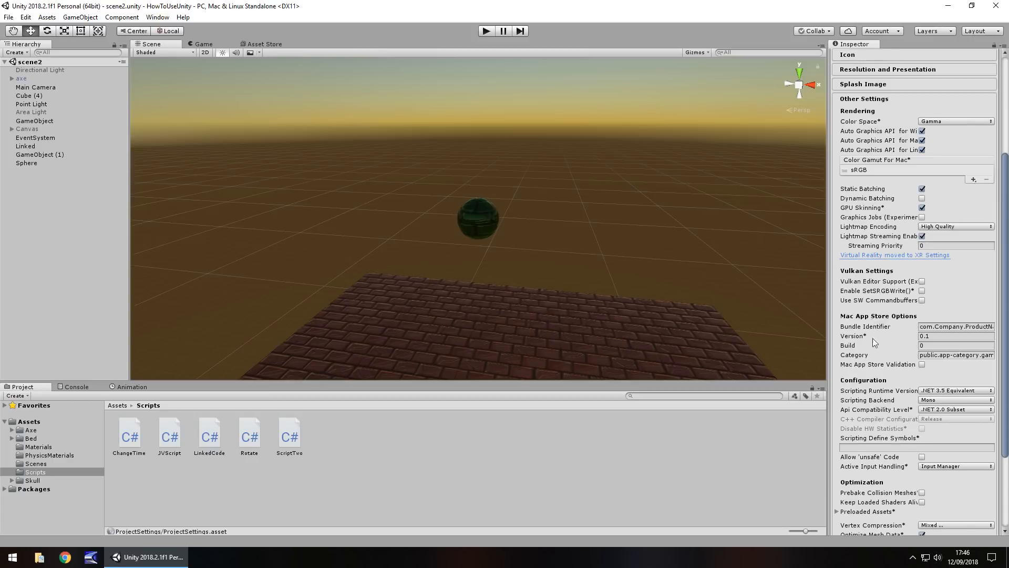
scroll(873, 338, down, 5)
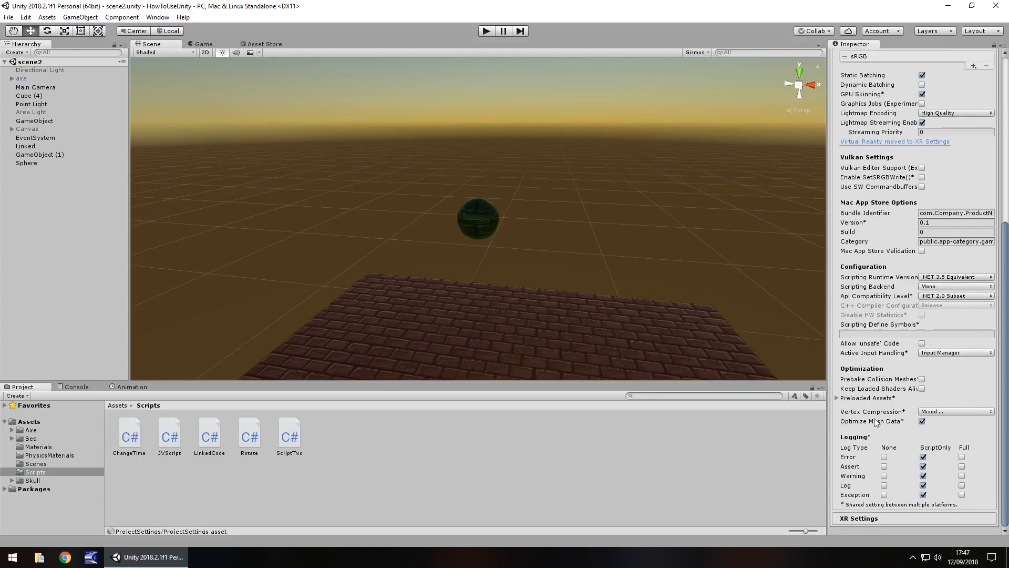
click(859, 519)
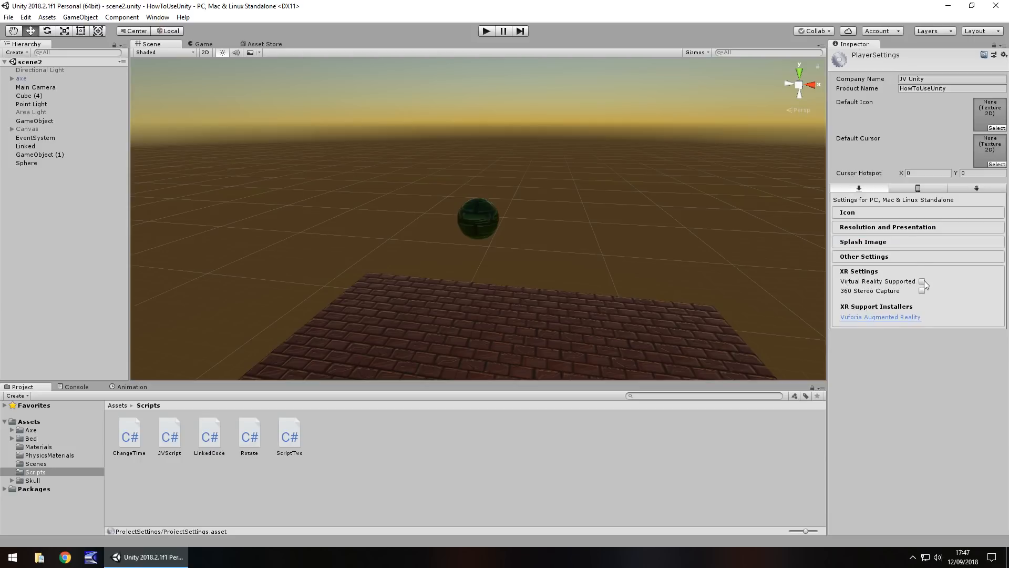
- Review the iOS player settings for icons, resolution and presentation, splash image and other settings
click(905, 190)
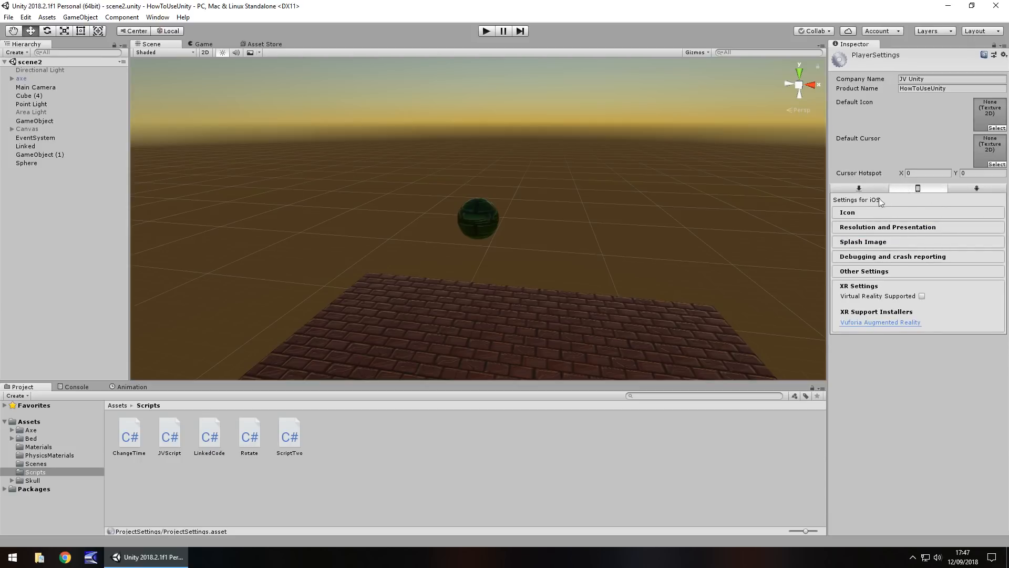
click(872, 213)
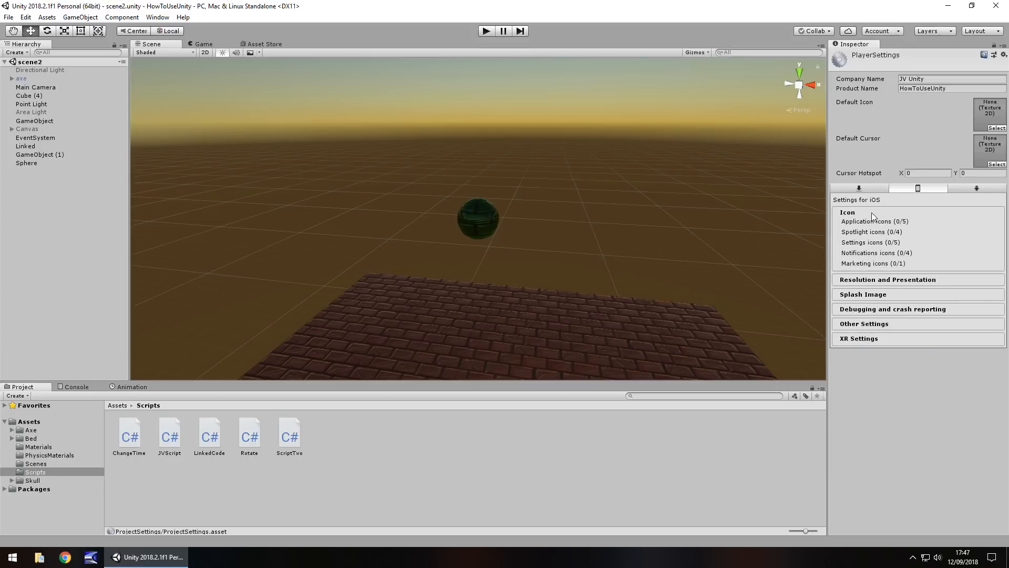
click(876, 280)
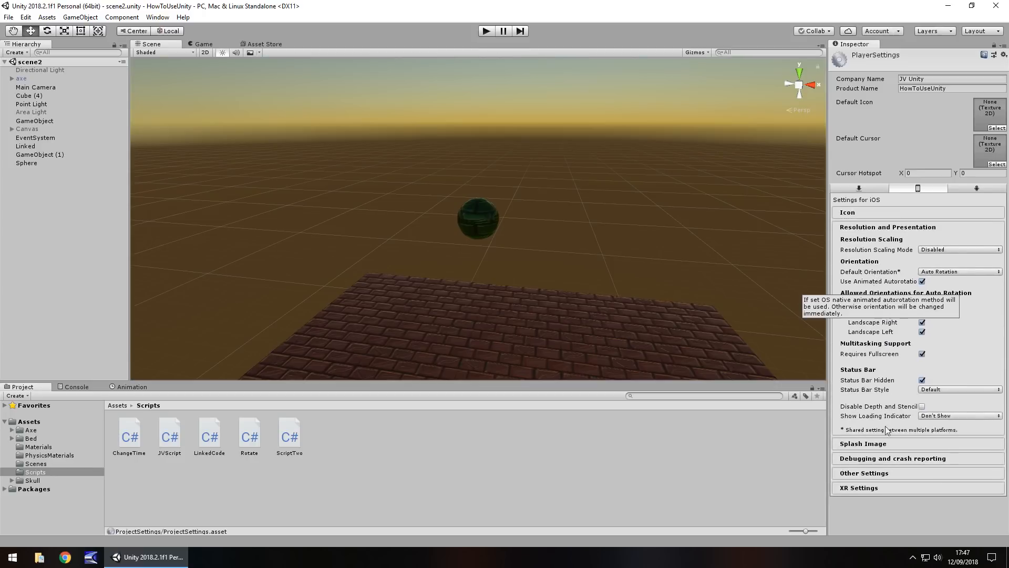
click(882, 446)
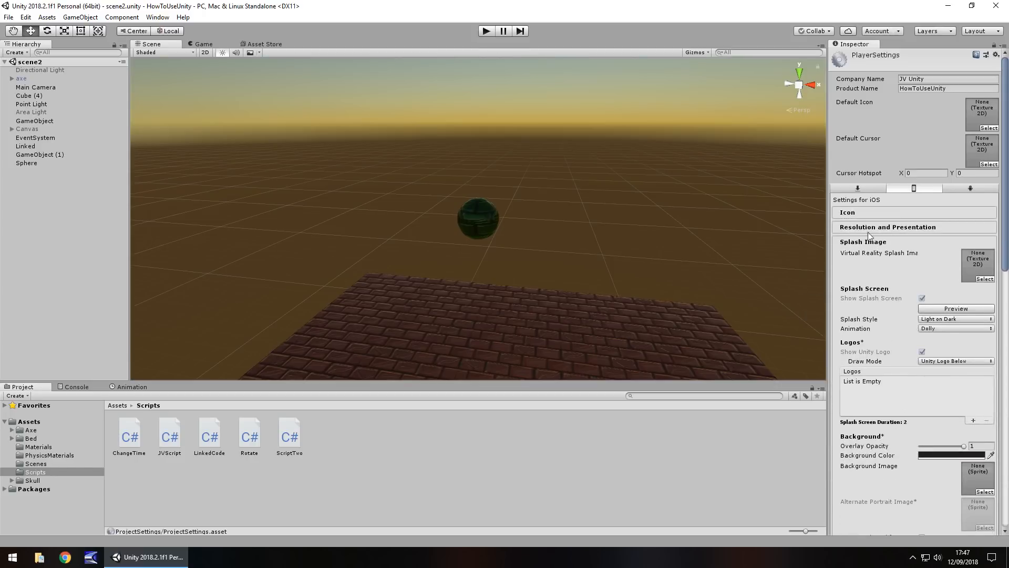
click(873, 242)
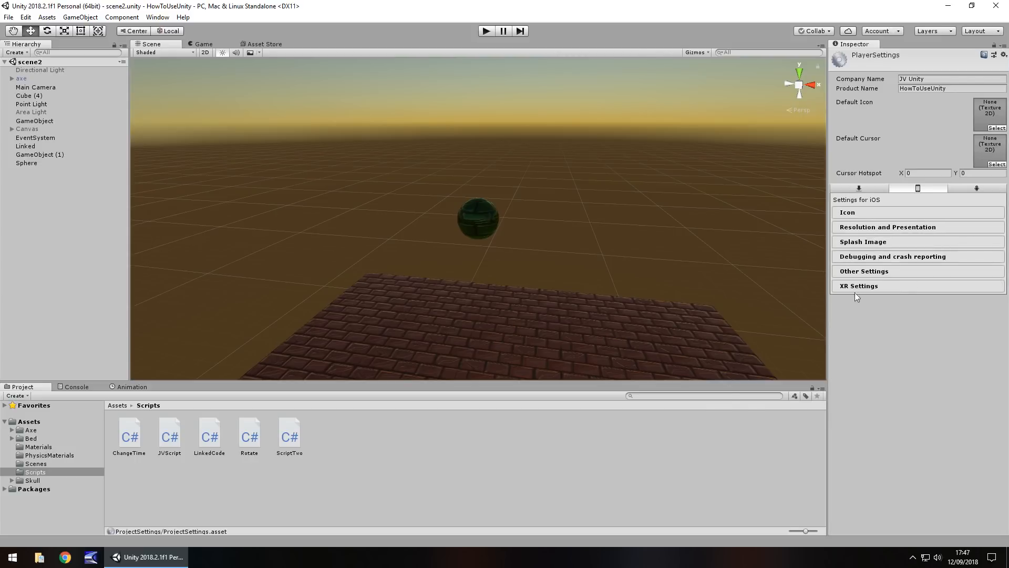
click(862, 272)
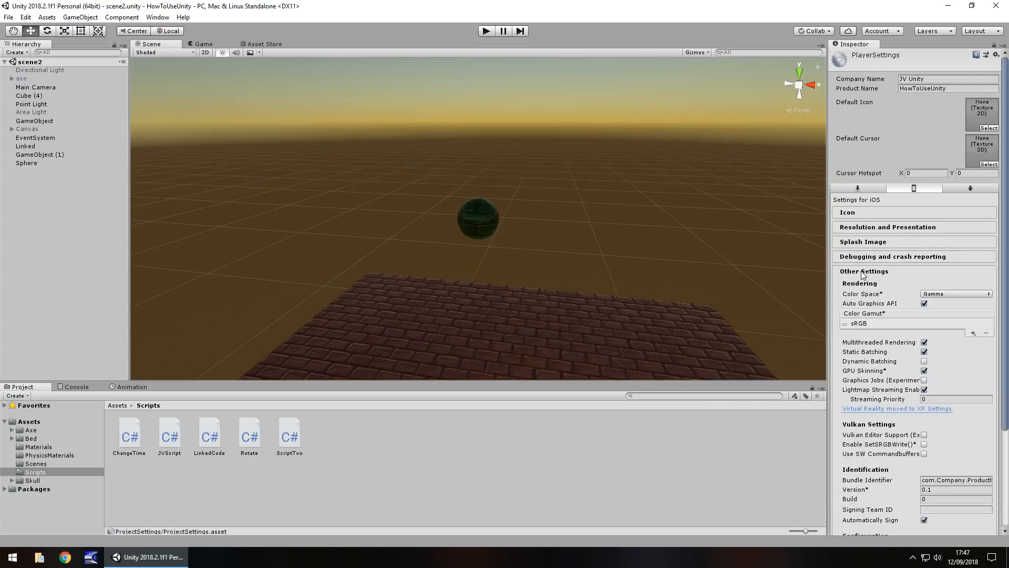
- Examine the Android Other Settings, including identification, configuration, optimization and logging options
click(978, 189)
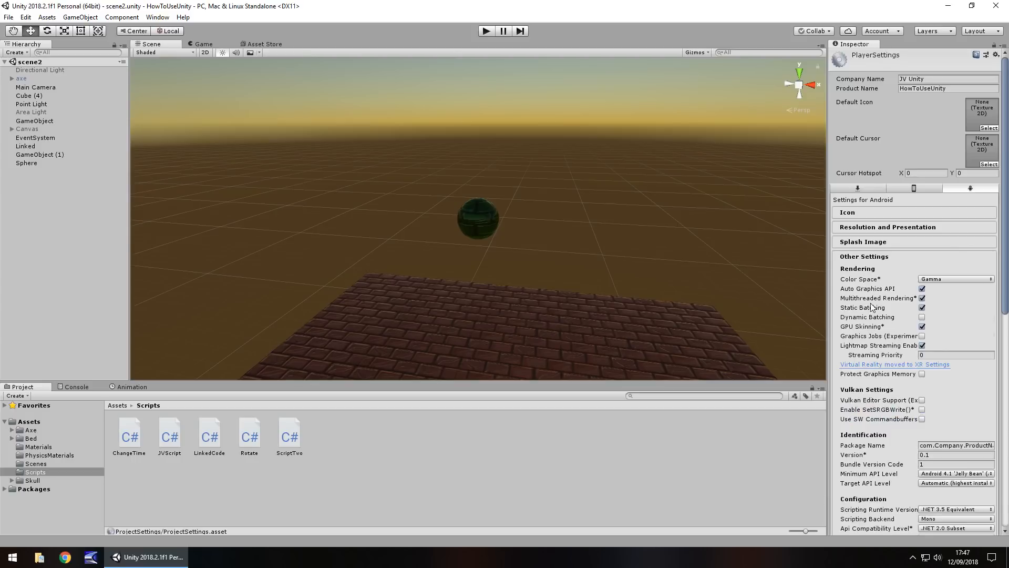
scroll(888, 261, down, 10)
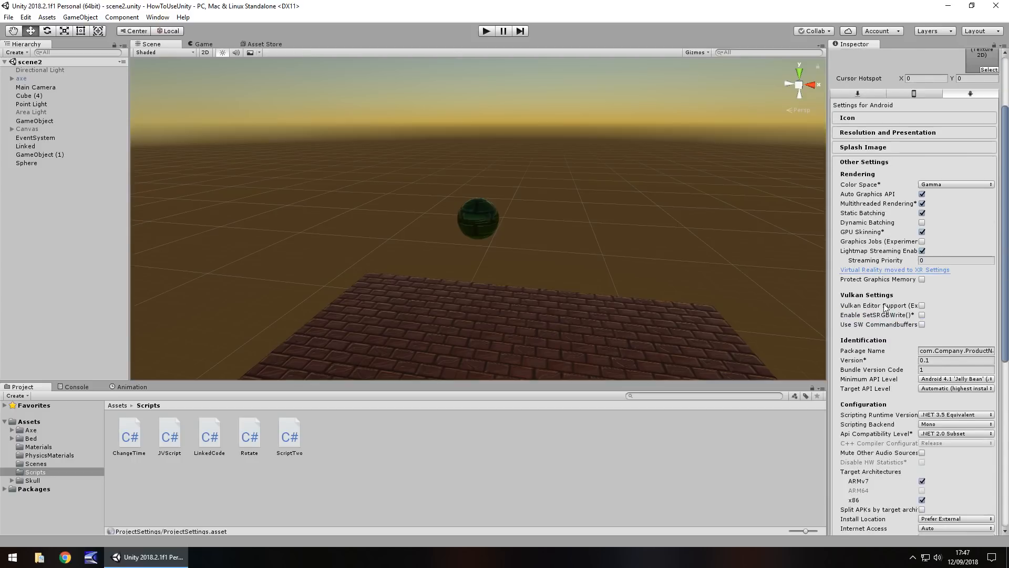
scroll(884, 365, down, 2)
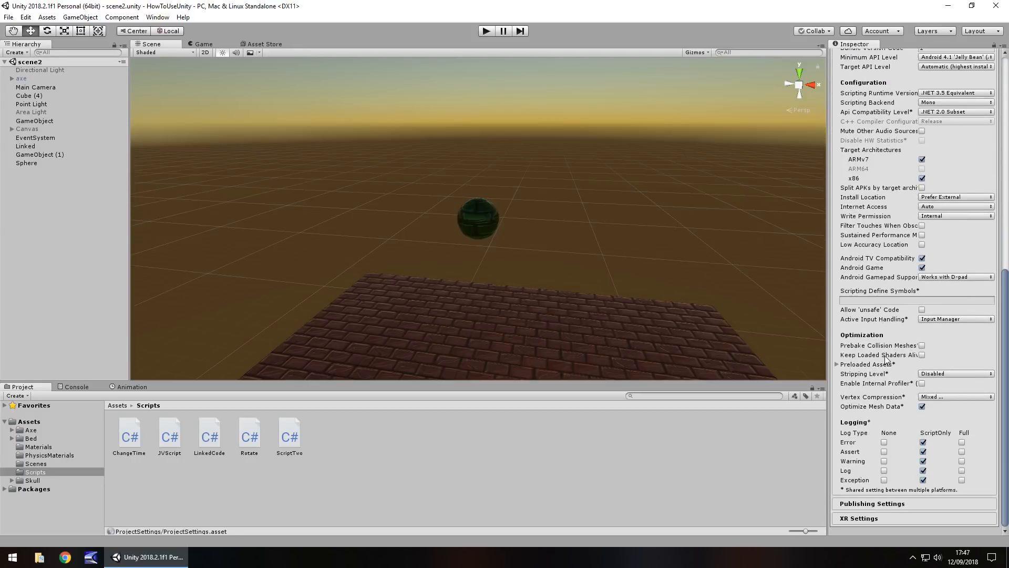
scroll(884, 358, up, 5)
scroll(884, 351, up, 3)
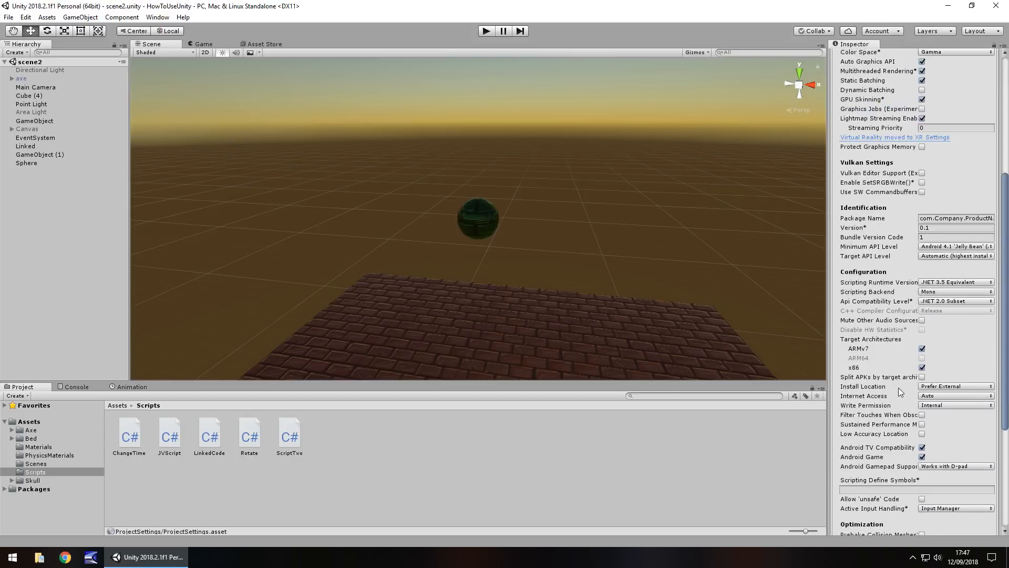
scroll(897, 375, down, 4)
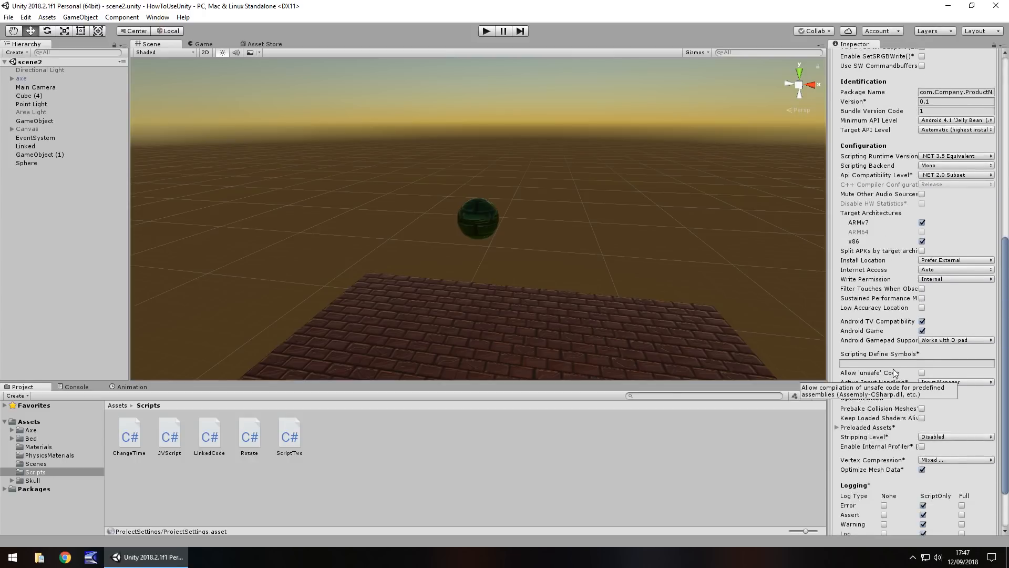
scroll(895, 372, up, 8)
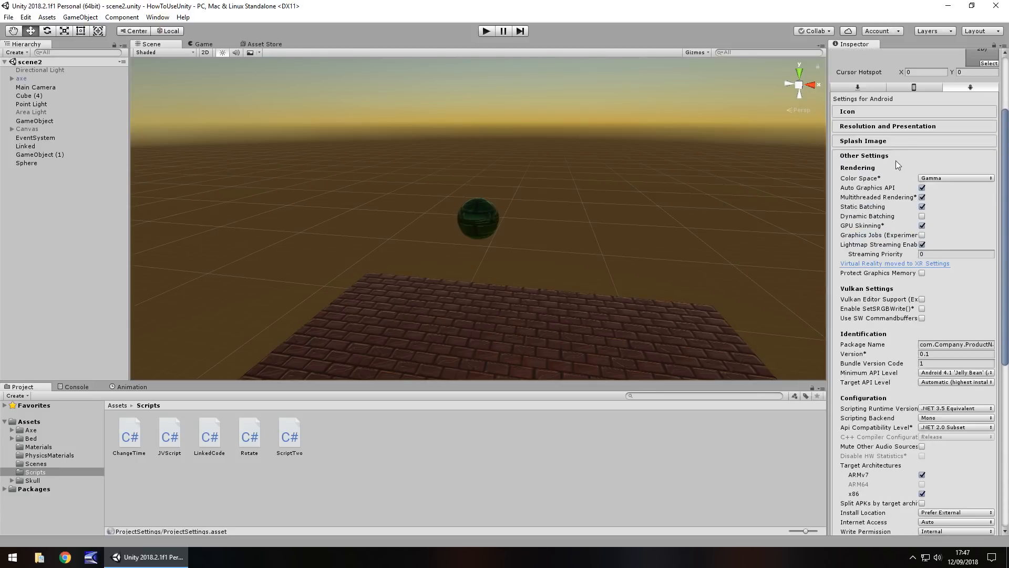
click(892, 156)
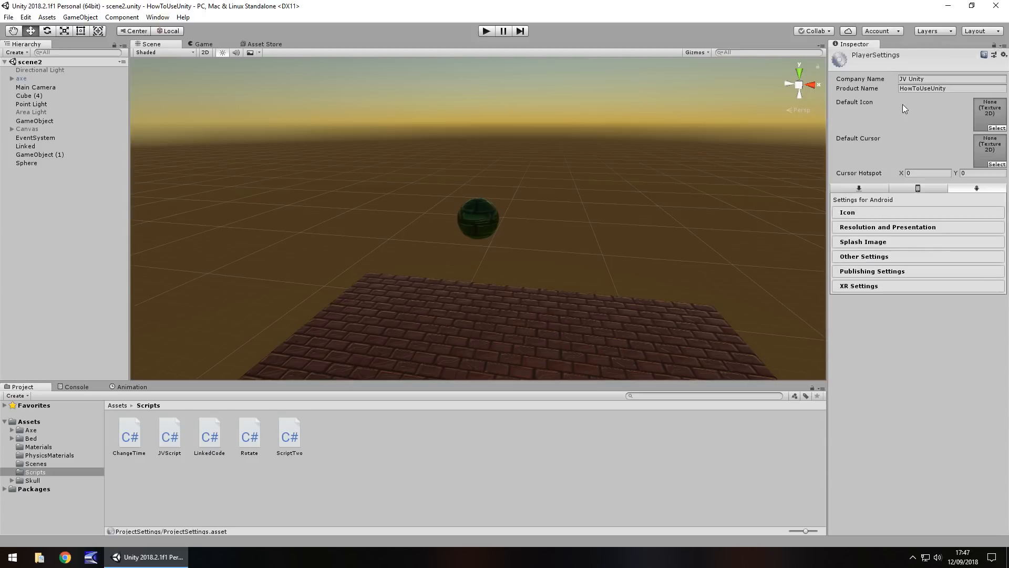
- Inspect the Android Icon section and the Resolution and Presentation options
click(857, 211)
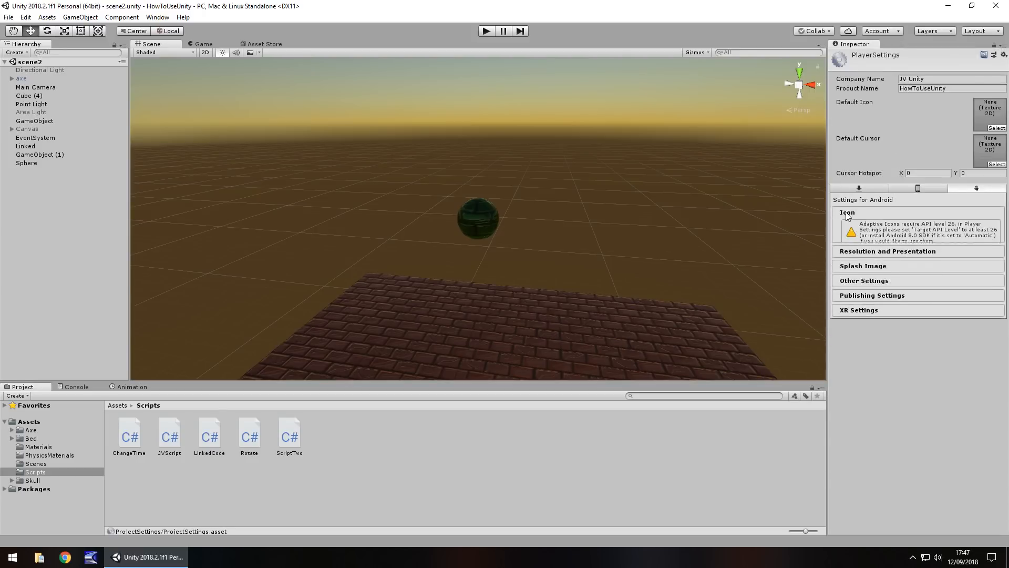
click(849, 214)
click(857, 229)
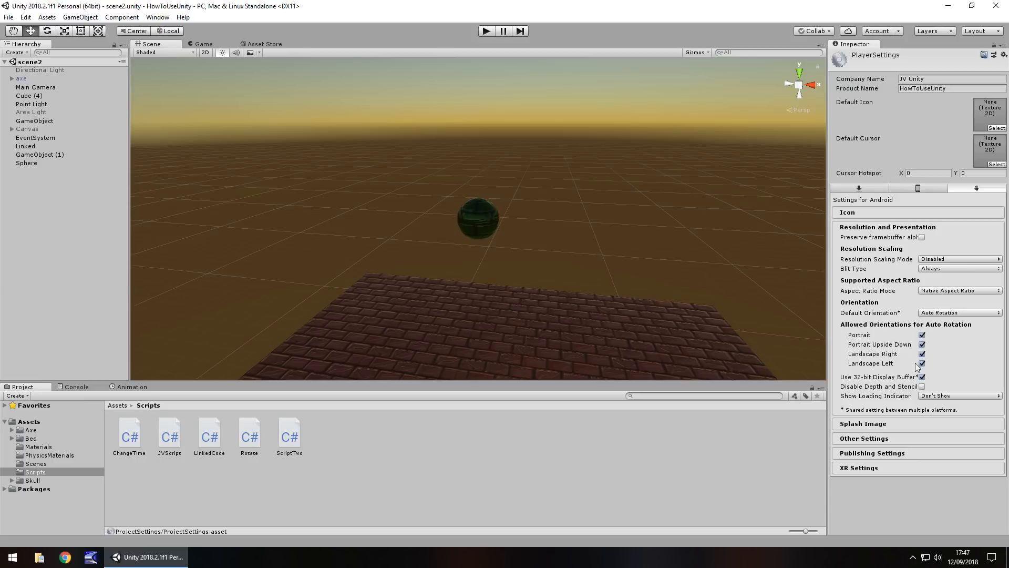
- Review the Android Publishing Settings and open the project's Quality settings
click(859, 453)
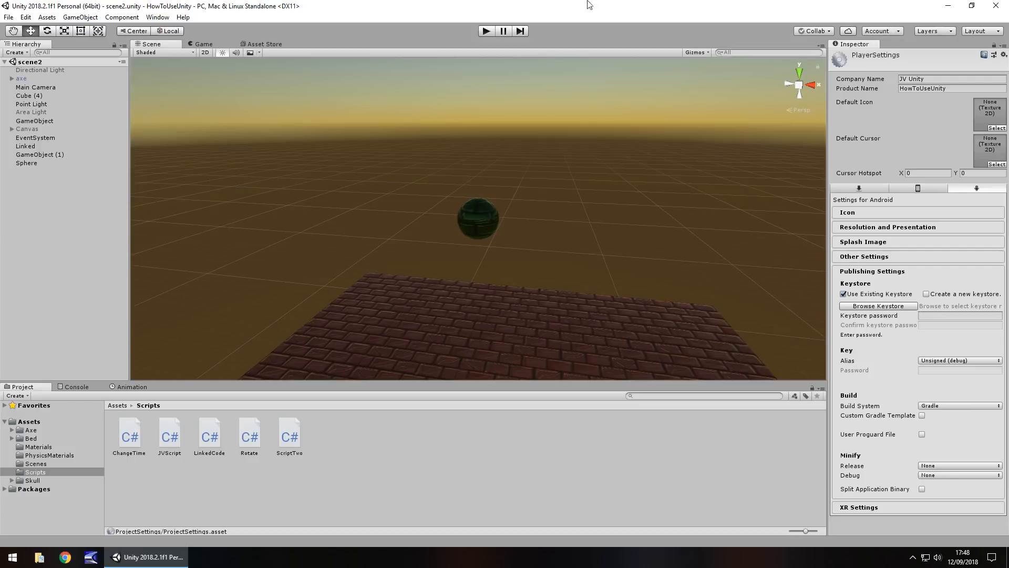
click(25, 17)
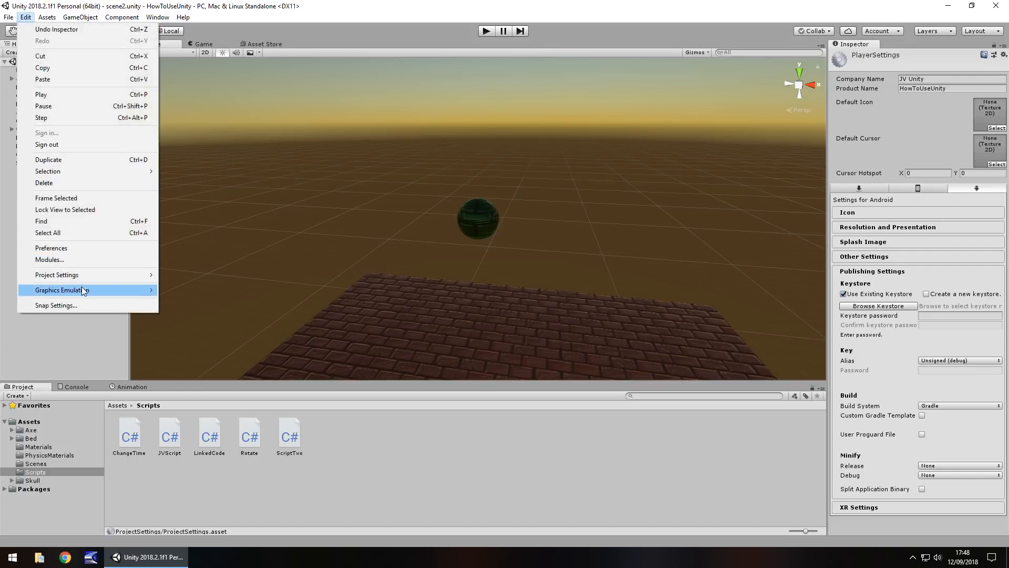
mouse_move(80, 276)
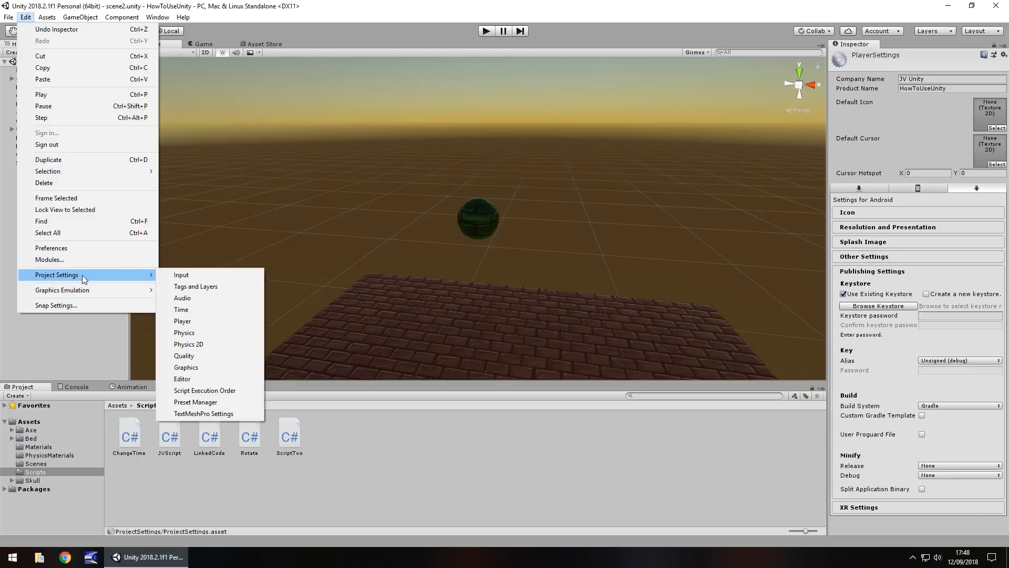
click(199, 357)
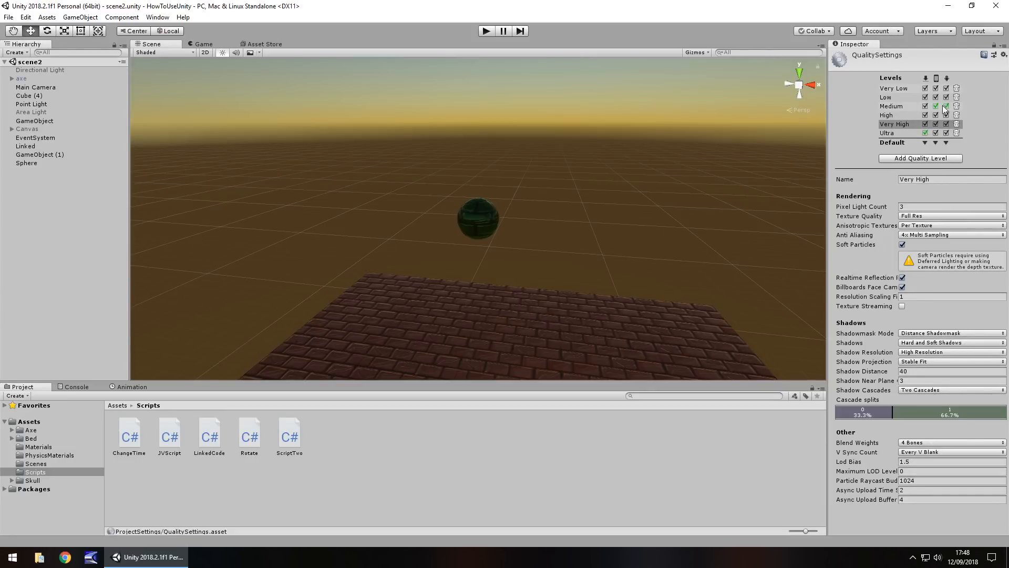
- Compare the rendering, shadow and other options of the Very Low, Low, Medium, High and Ultra quality levels
click(899, 89)
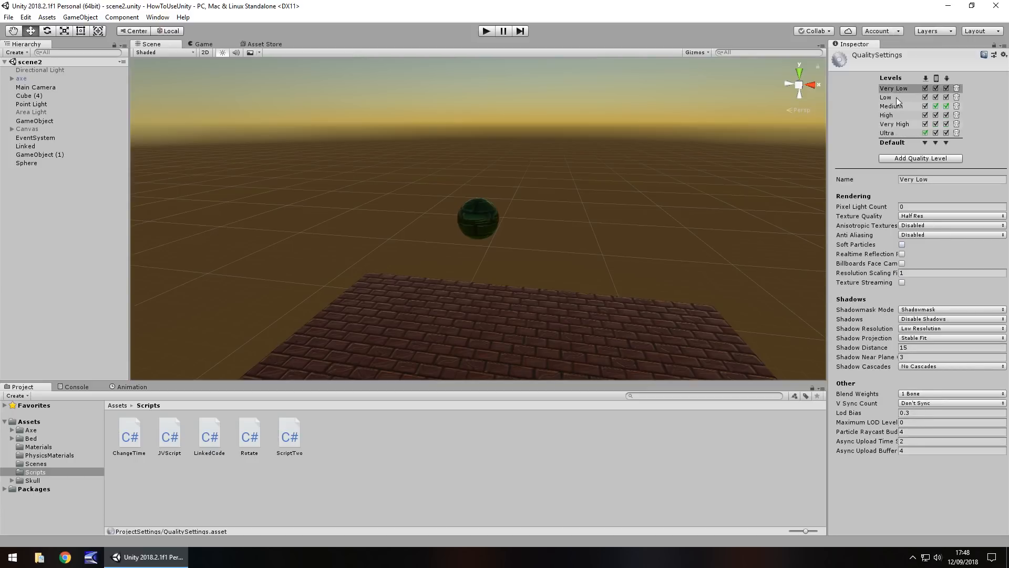
click(896, 98)
click(895, 106)
click(894, 115)
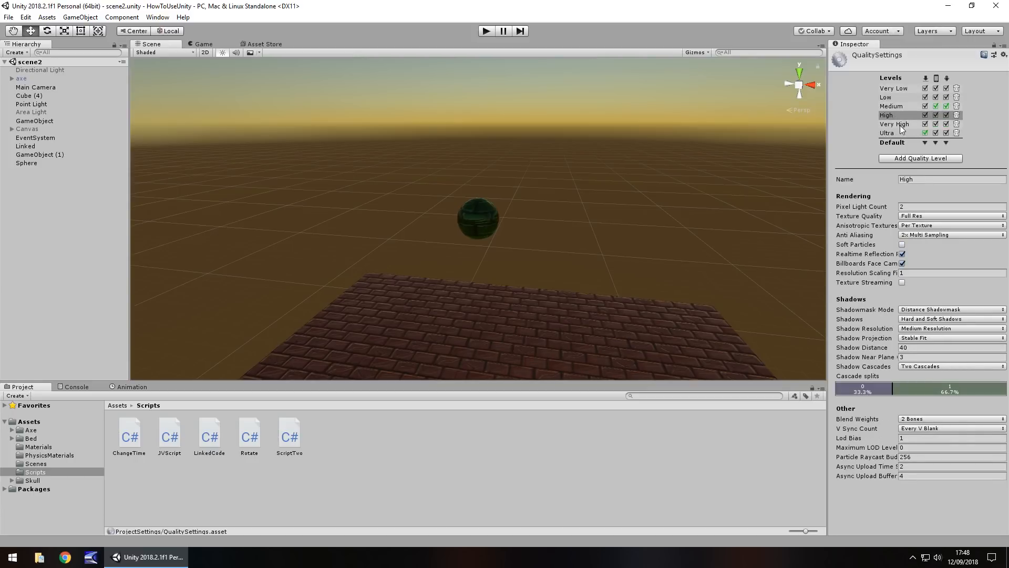
click(897, 134)
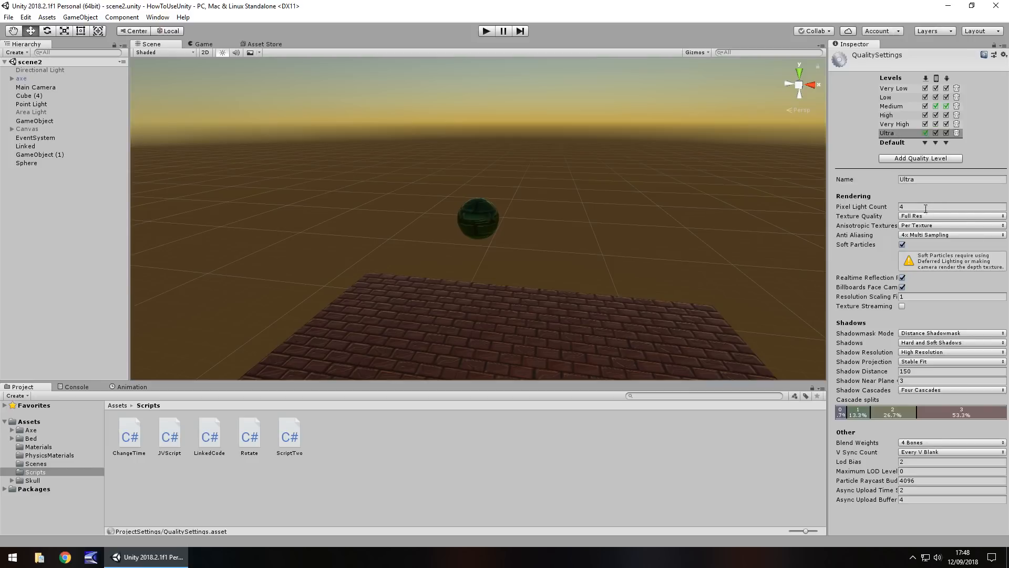
click(930, 180)
- Return to the Player settings, inspect the standalone Icon section, and close the settings by clearing the selection
click(26, 17)
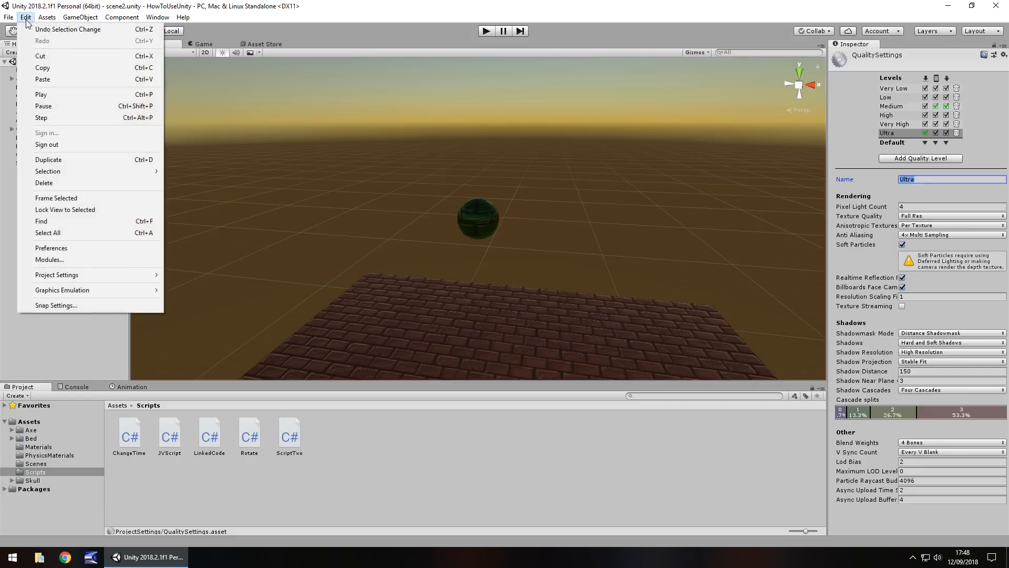
mouse_move(86, 278)
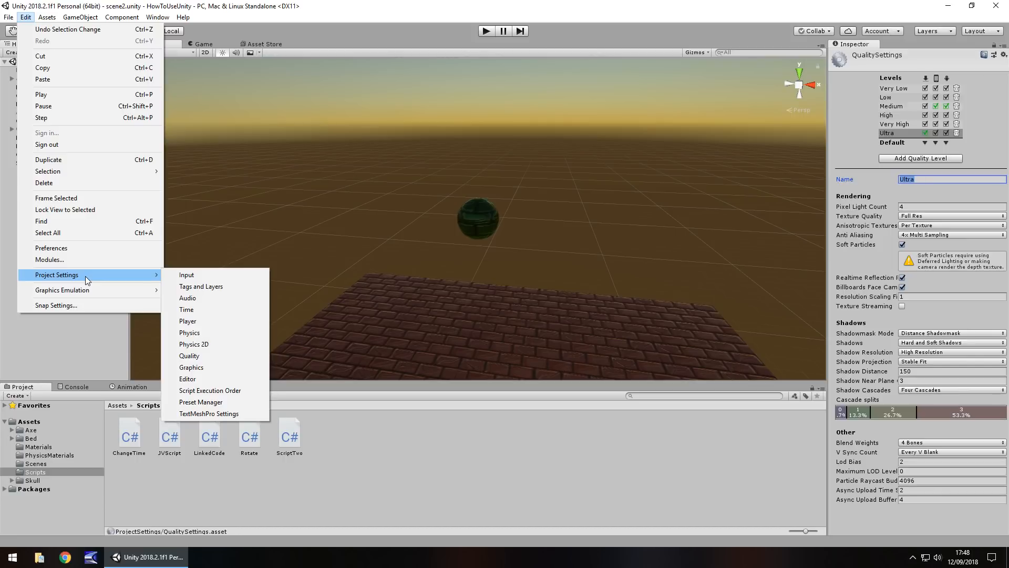
click(205, 321)
click(878, 188)
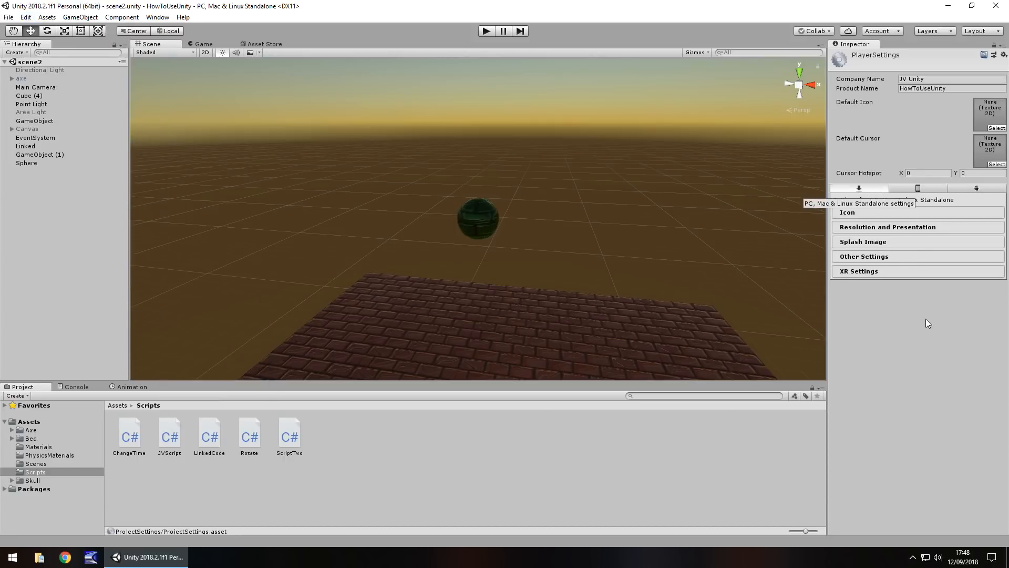
click(860, 211)
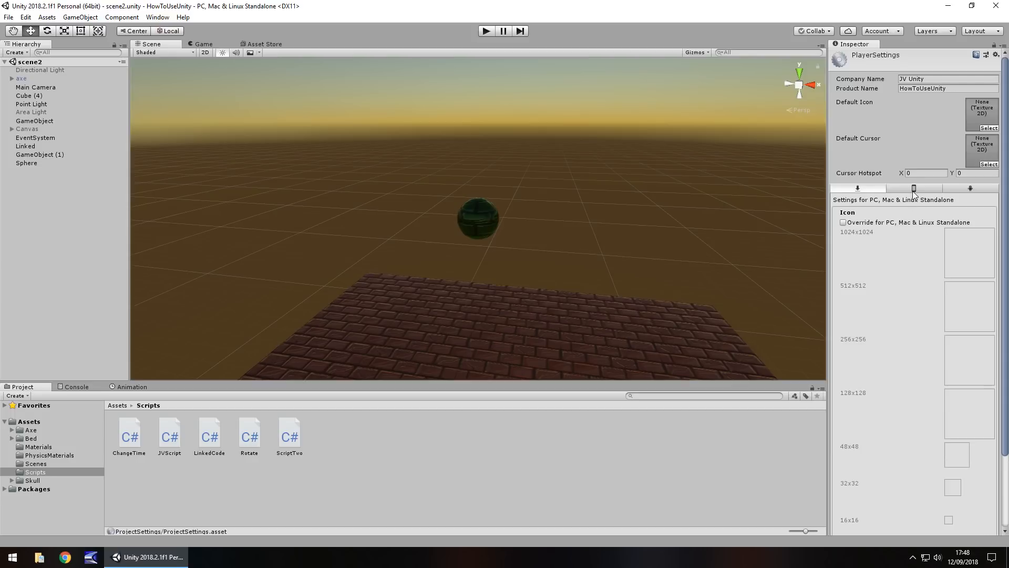
click(417, 486)
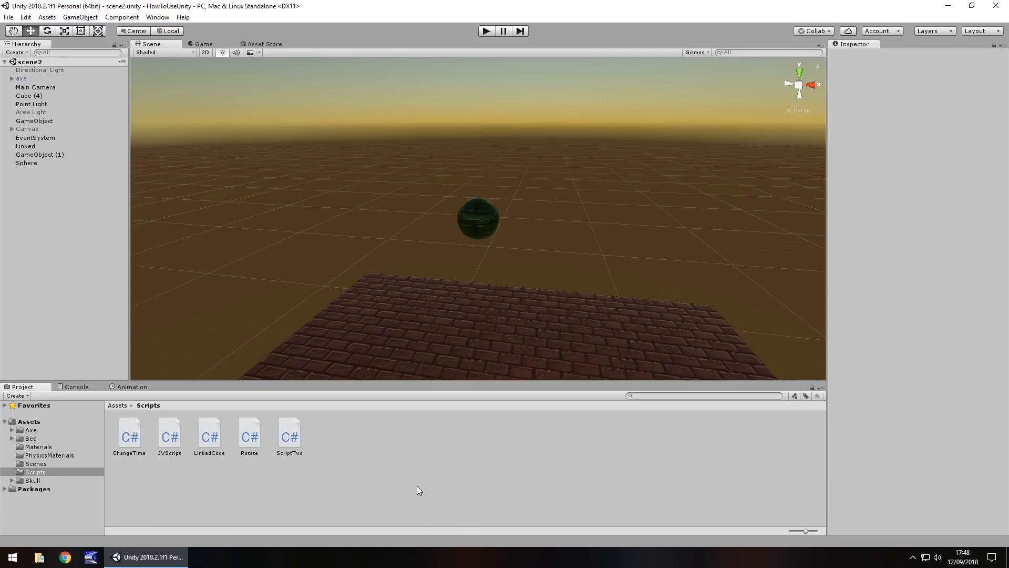